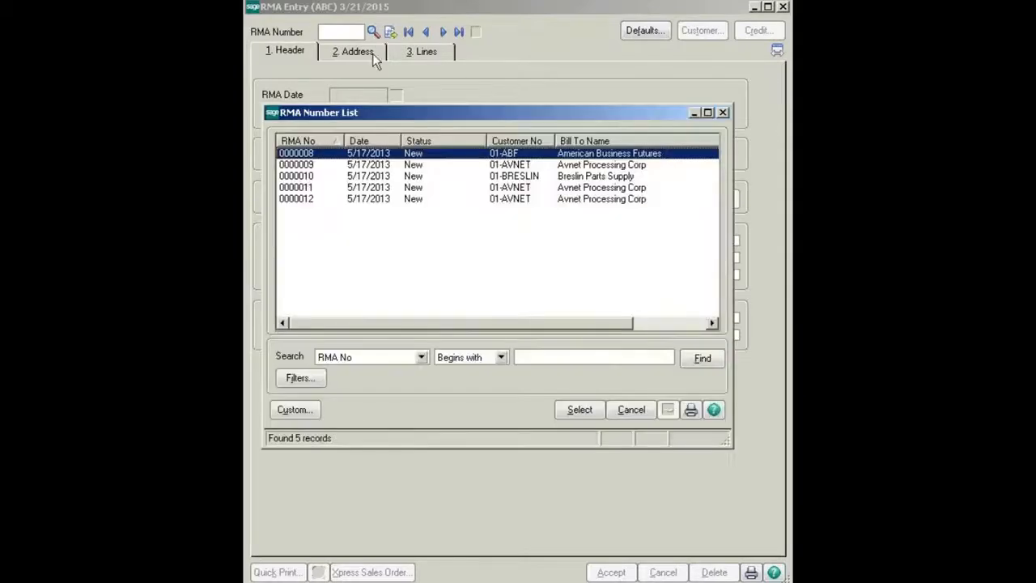
Step: Open RMA 0000012 from the RMA number list and examine its line items
{"action": "left_click", "coordinate": [314, 197]}
{"action": "left_click", "coordinate": [569, 416]}
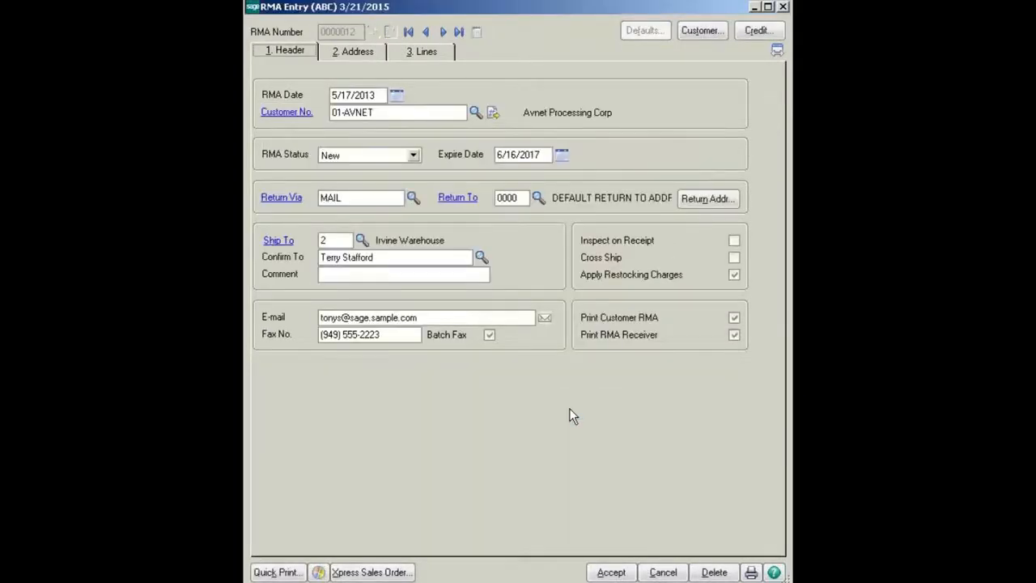
{"action": "left_click", "coordinate": [406, 58]}
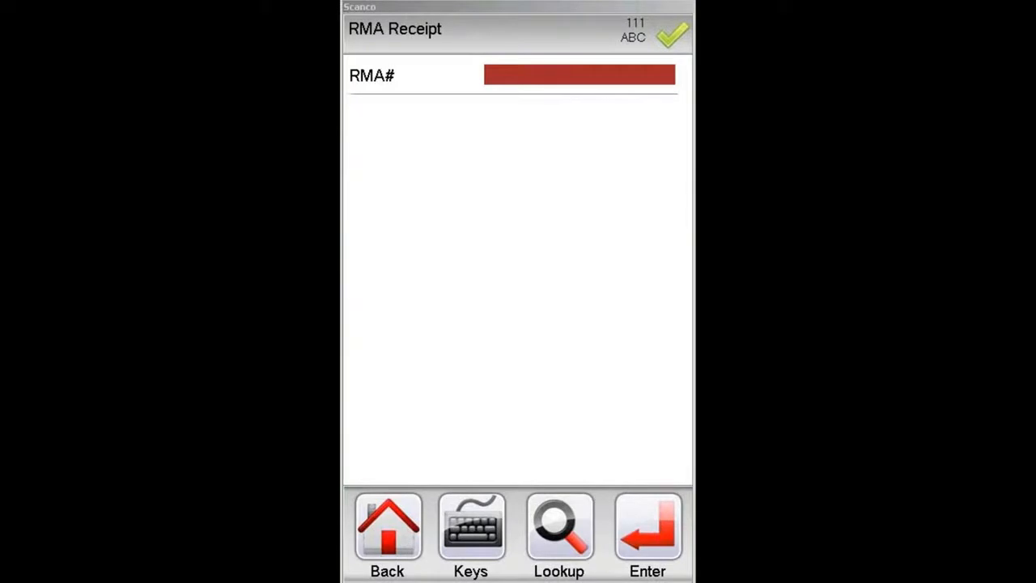
Step: Switch to Scanco's RMA Receipt, look through the available RMAs without choosing one, and enter RMA number 12
{"action": "left_click", "coordinate": [580, 167]}
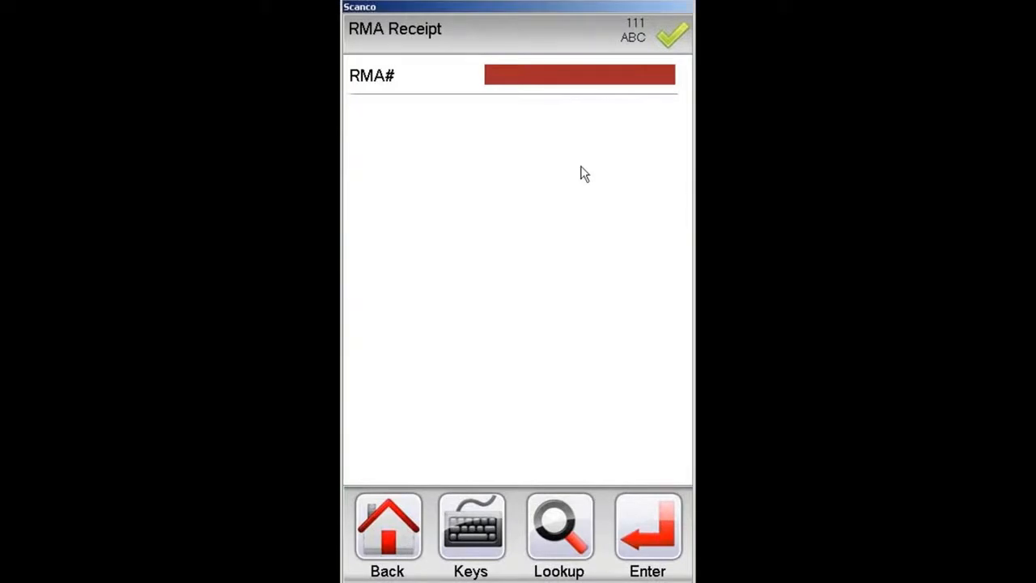
{"action": "left_click", "coordinate": [557, 538]}
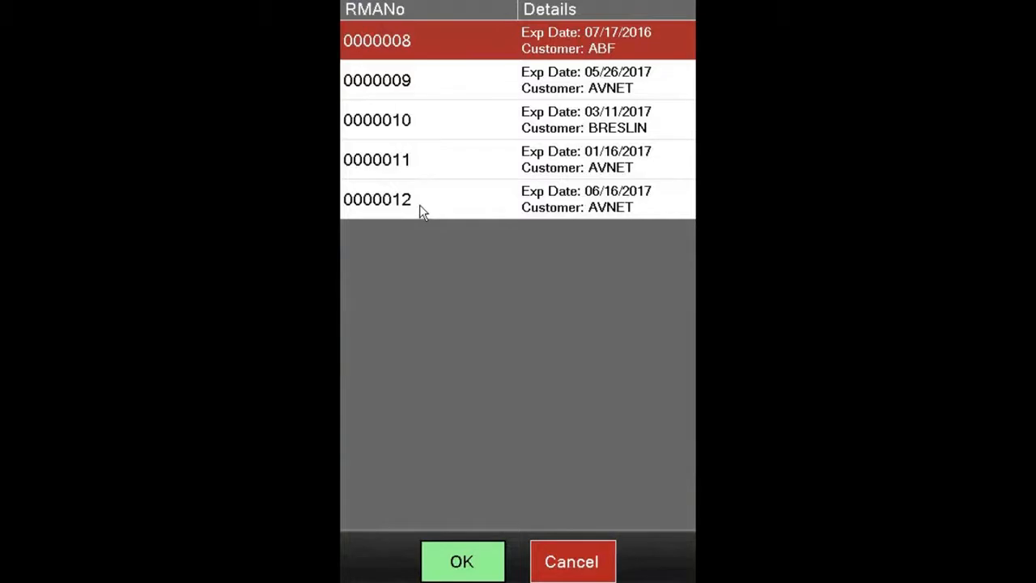
{"action": "left_click", "coordinate": [563, 559]}
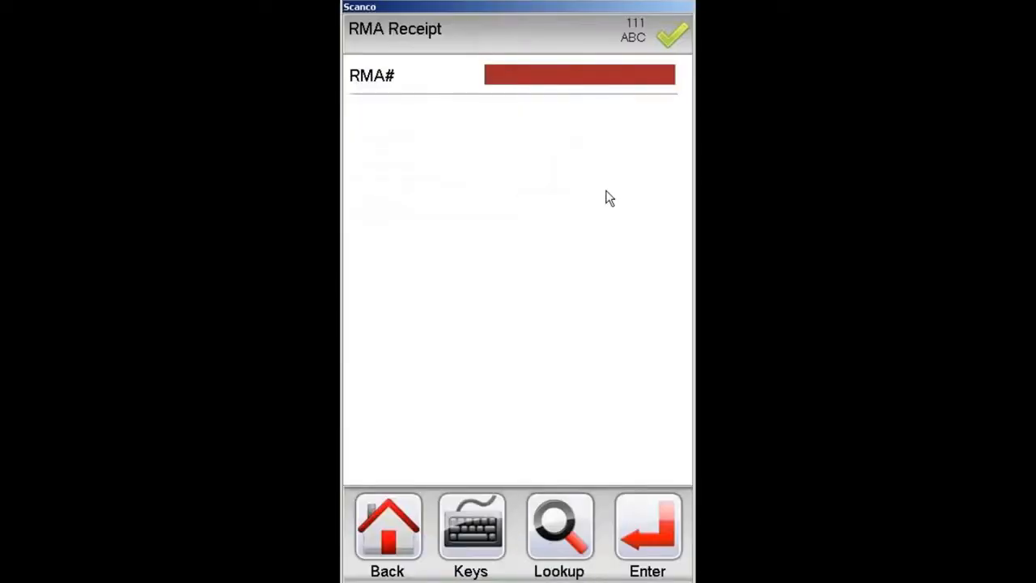
{"action": "type", "text": "12"}
{"action": "key", "text": "Return"}
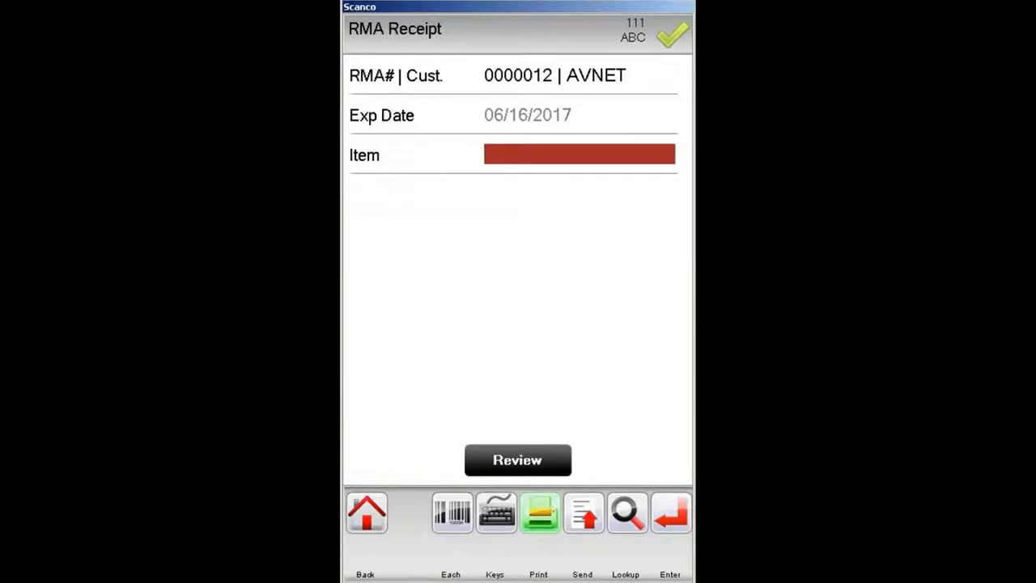
Step: Set the label printing method to Prompt and select item GB-MD789 from the RMA's item lookup
{"action": "left_click", "coordinate": [543, 518]}
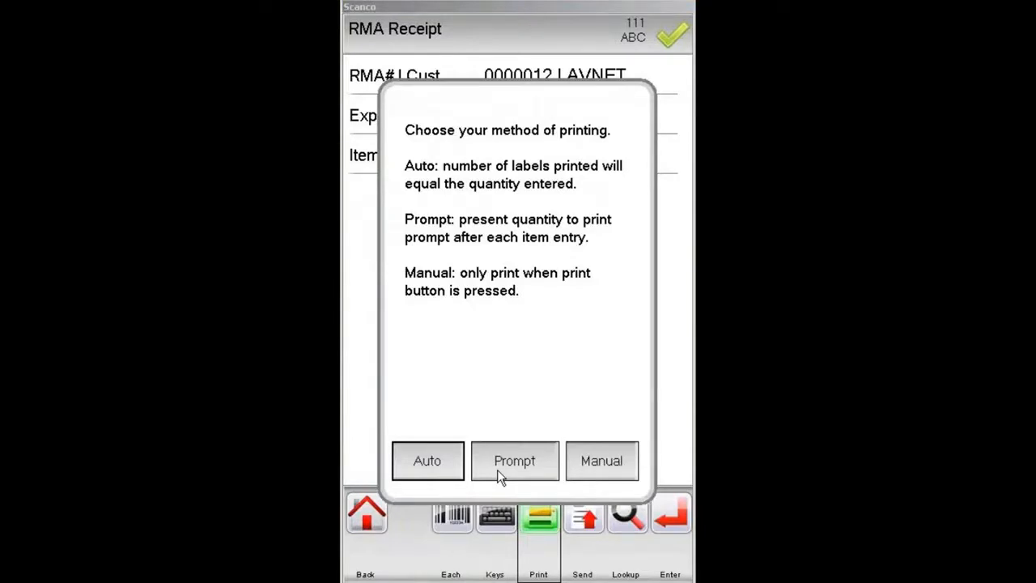
{"action": "left_click", "coordinate": [505, 467]}
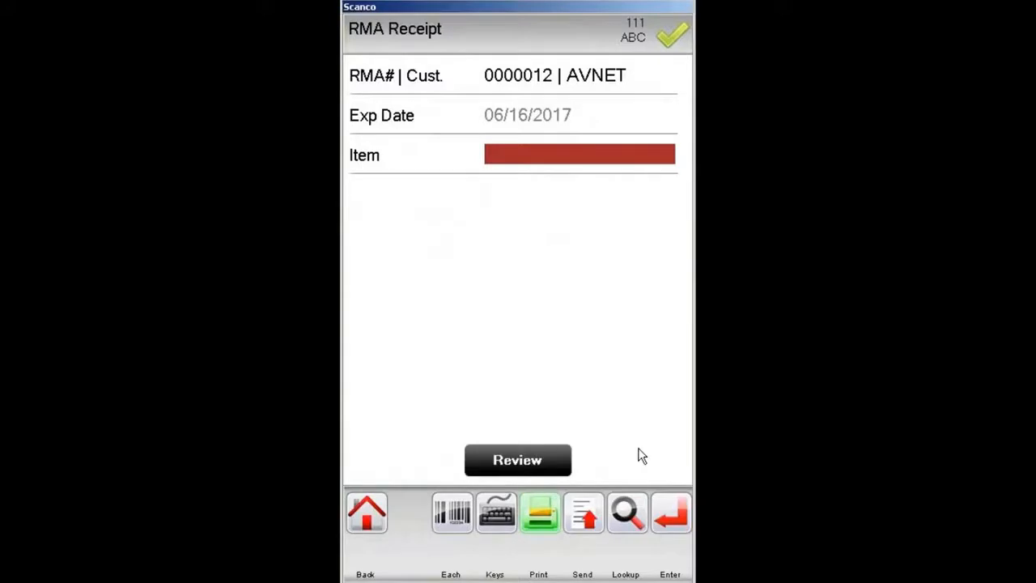
{"action": "left_click", "coordinate": [629, 518]}
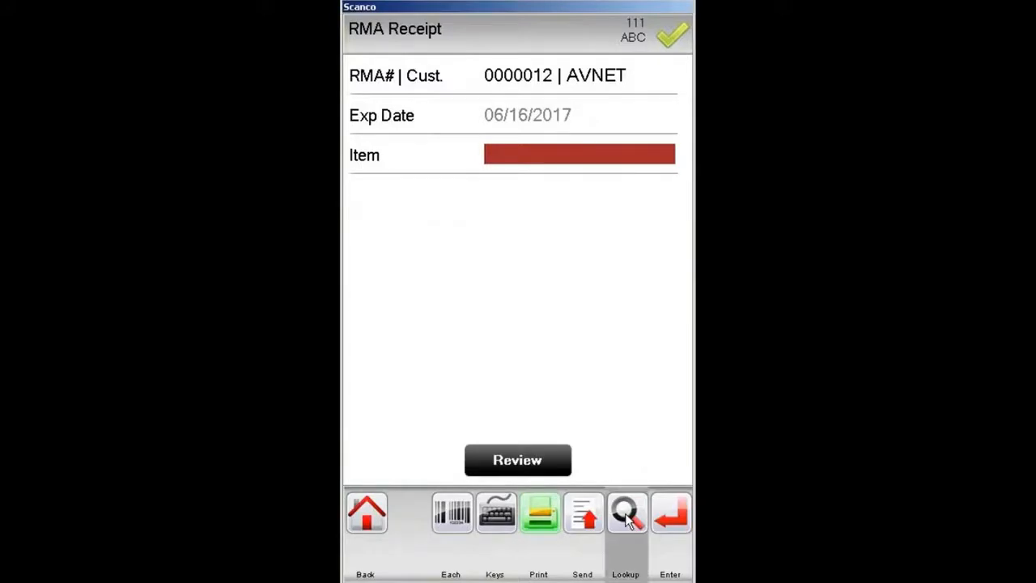
{"action": "left_click", "coordinate": [641, 513]}
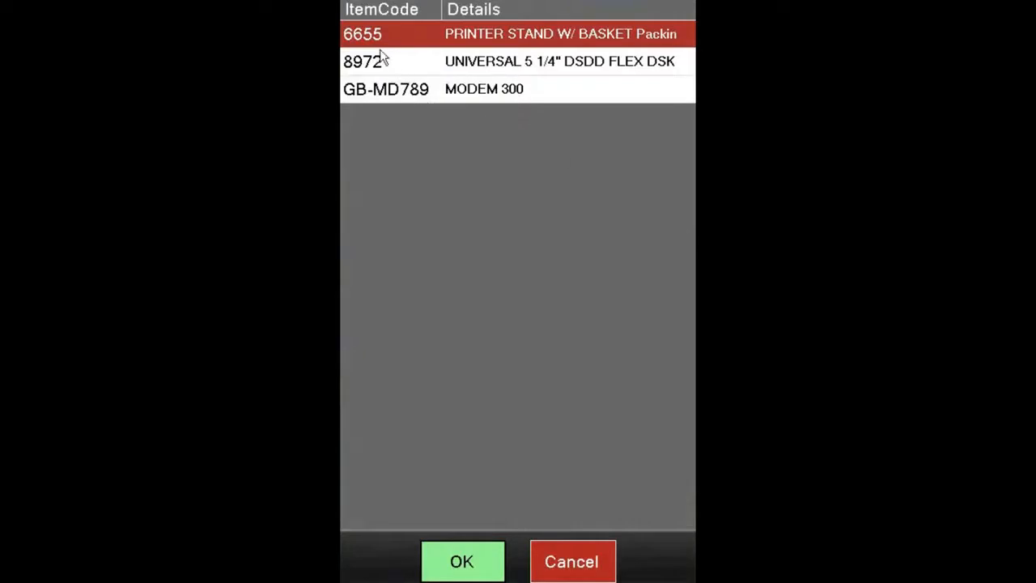
{"action": "left_click", "coordinate": [381, 99]}
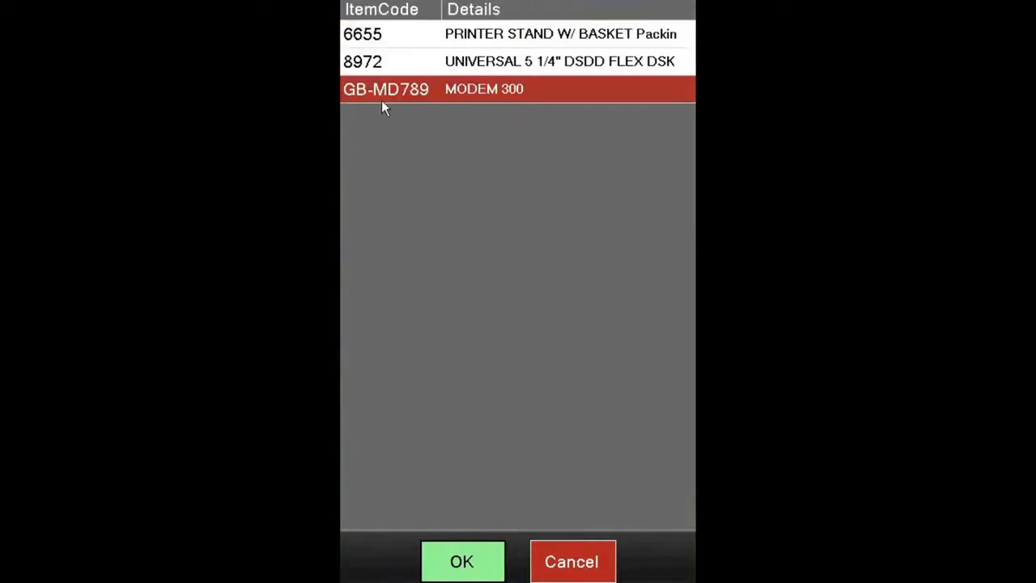
{"action": "left_click", "coordinate": [463, 567]}
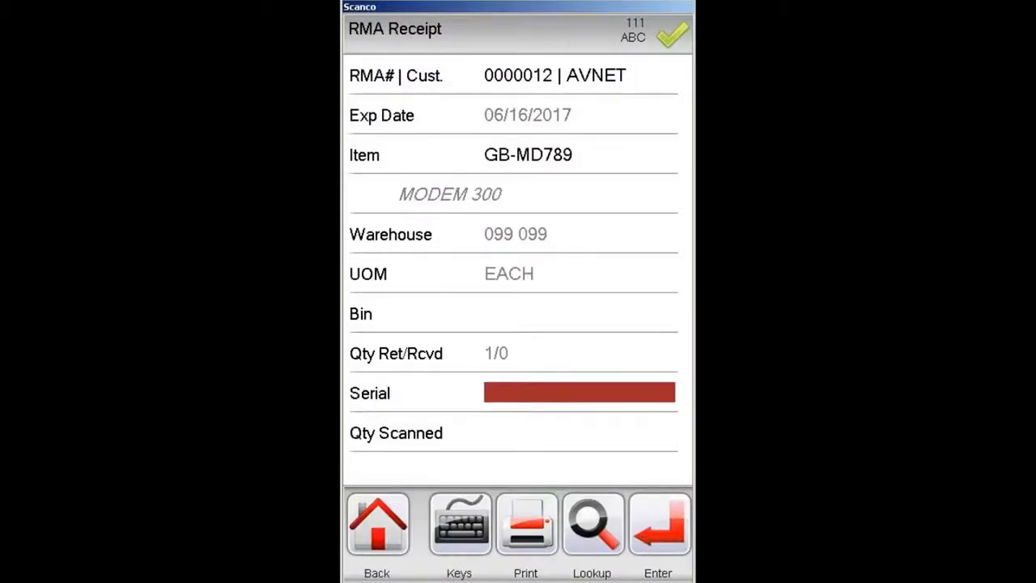
Step: Try to receive the GB-MD789 modem with serial number 987654
{"action": "type", "text": "987654"}
{"action": "key", "text": "Return"}
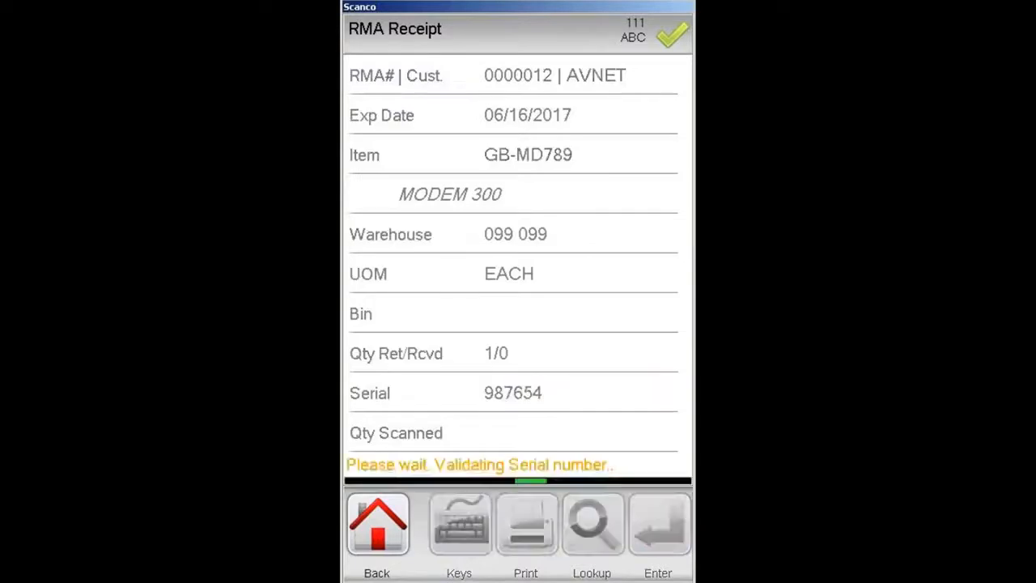
{"action": "left_click", "coordinate": [521, 405]}
Step: Choose serial number 123456789 from the serial lookup for the modem and print one label
{"action": "left_click", "coordinate": [595, 542]}
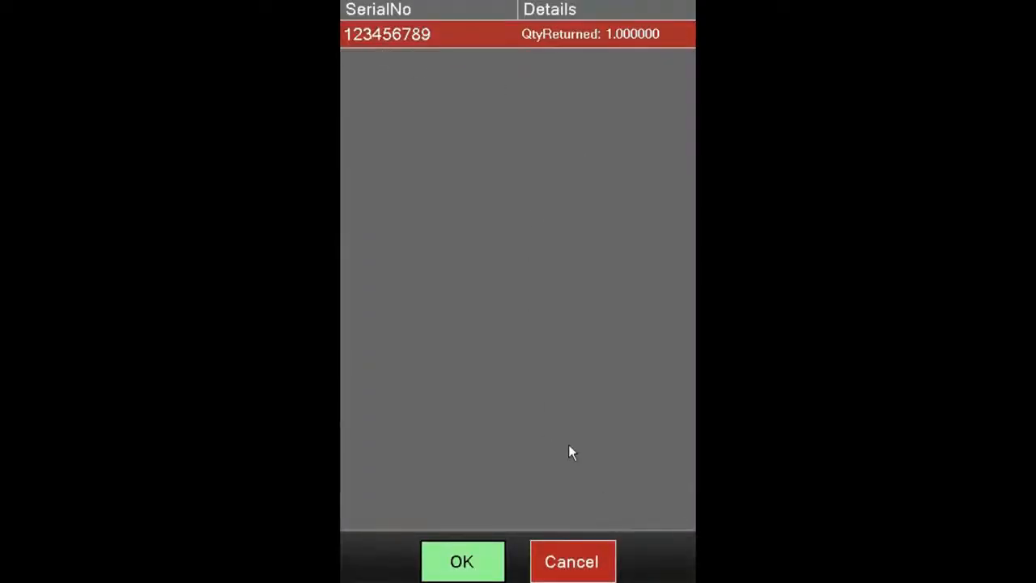
{"action": "left_click", "coordinate": [474, 565]}
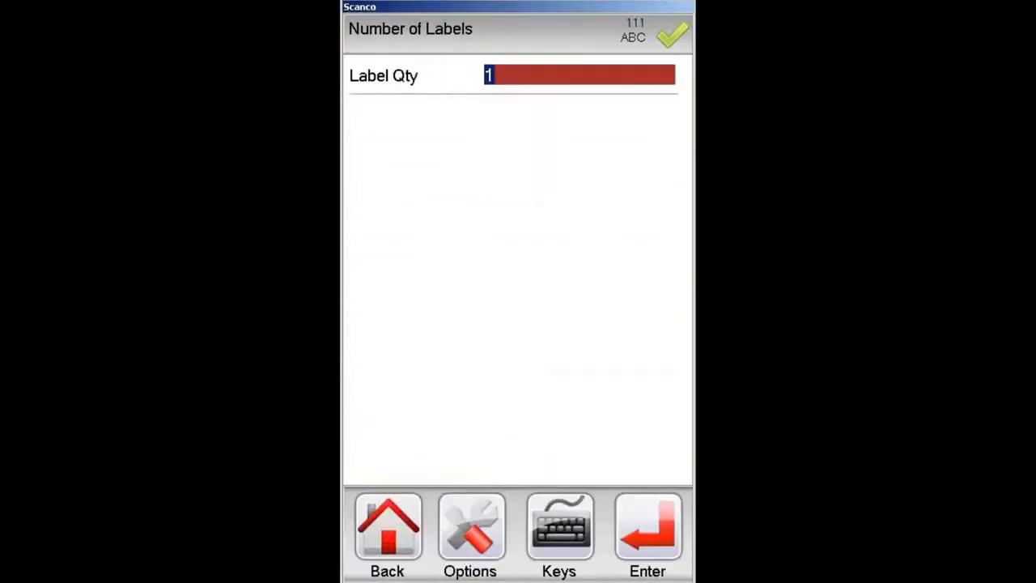
{"action": "left_click", "coordinate": [653, 528]}
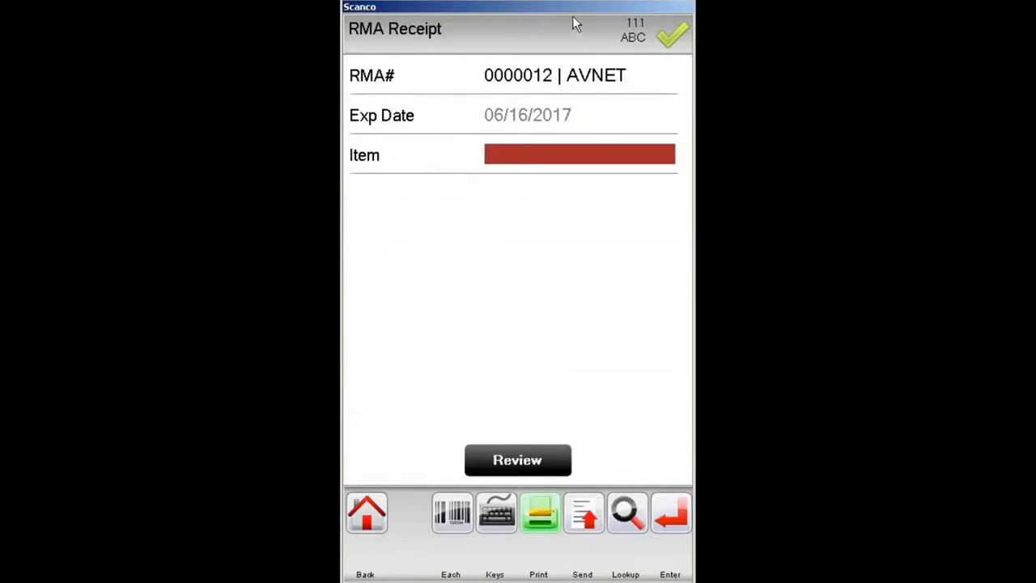
Step: Receive item 6655 with a quantity of 1 and set its label quantity to 0
{"action": "type", "text": "6655"}
{"action": "key", "text": "Return"}
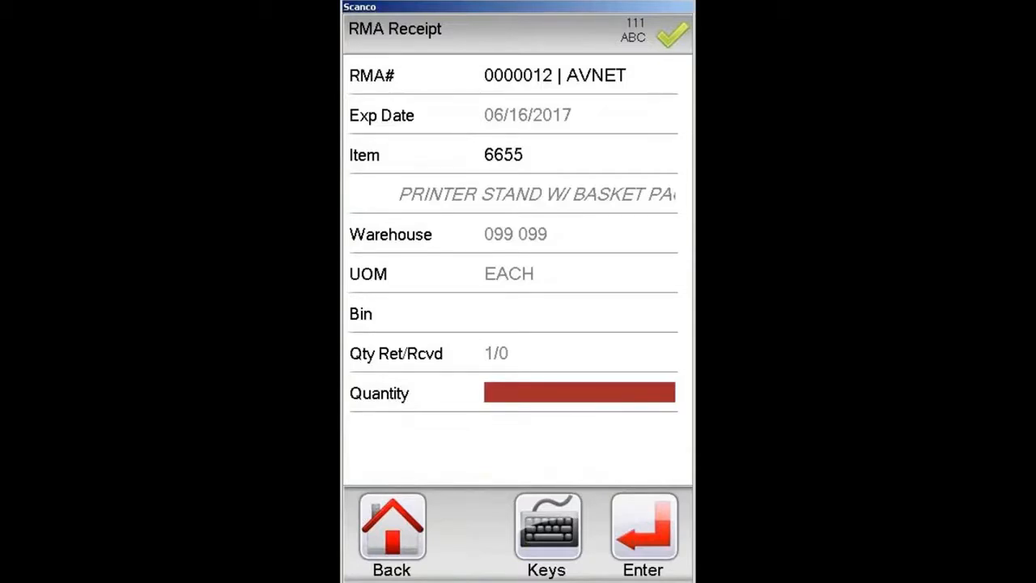
{"action": "type", "text": "1"}
{"action": "key", "text": "Return"}
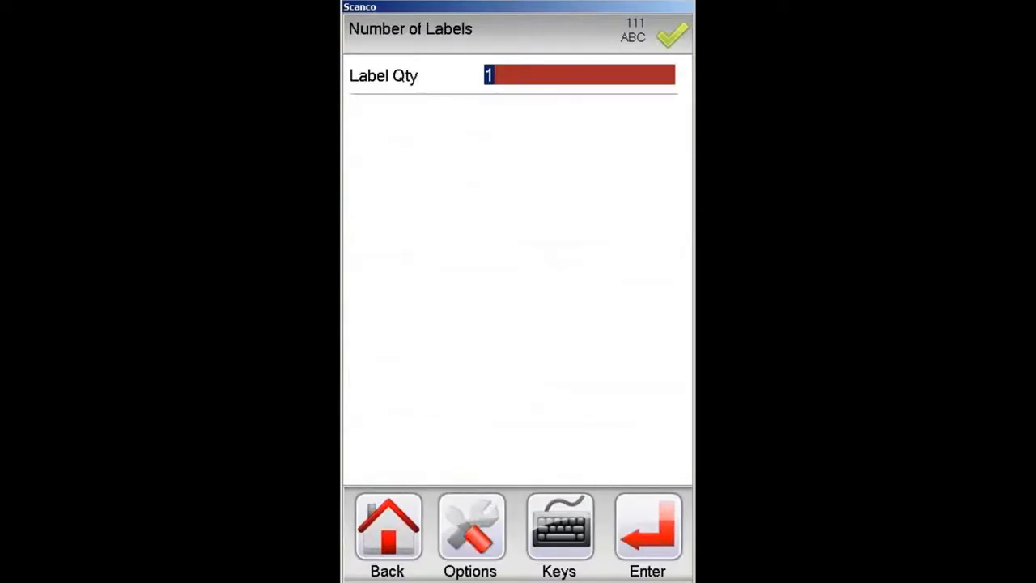
{"action": "type", "text": "0"}
{"action": "key", "text": "Return"}
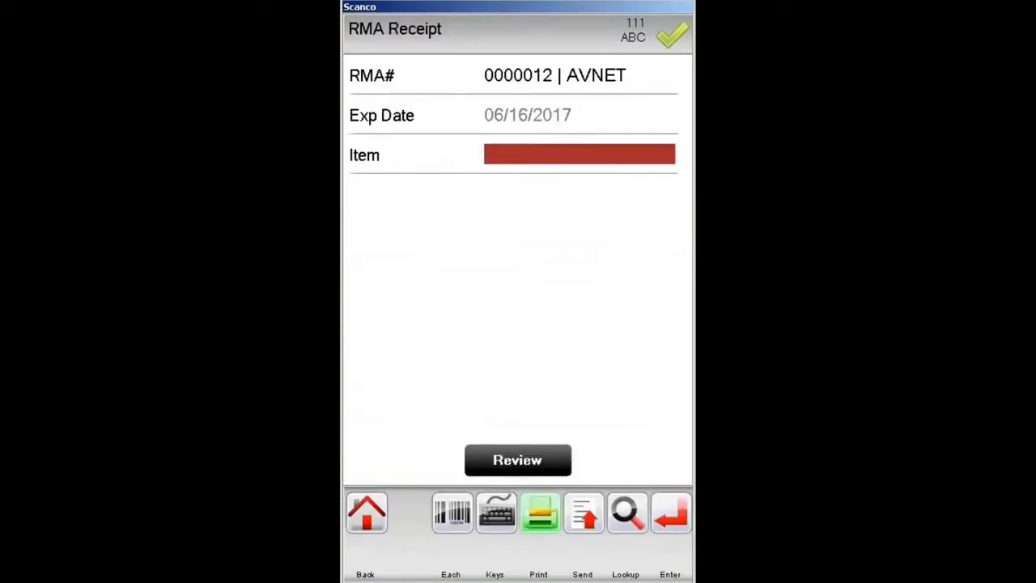
Step: Receive item 8972 from lot JAN10 with a quantity of 1 and print one label
{"action": "type", "text": "8972"}
{"action": "key", "text": "Return"}
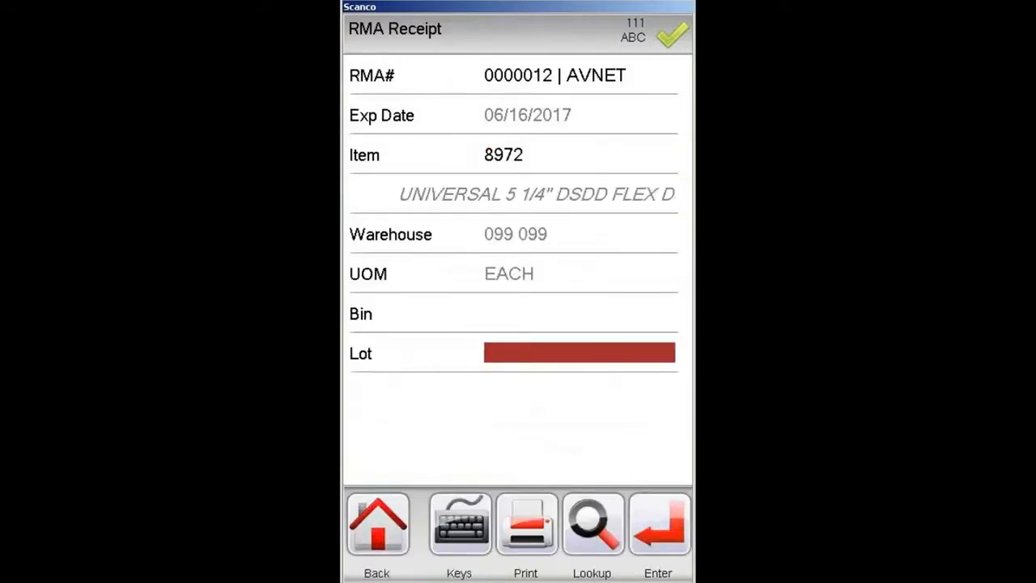
{"action": "type", "text": "JAN10"}
{"action": "key", "text": "Return"}
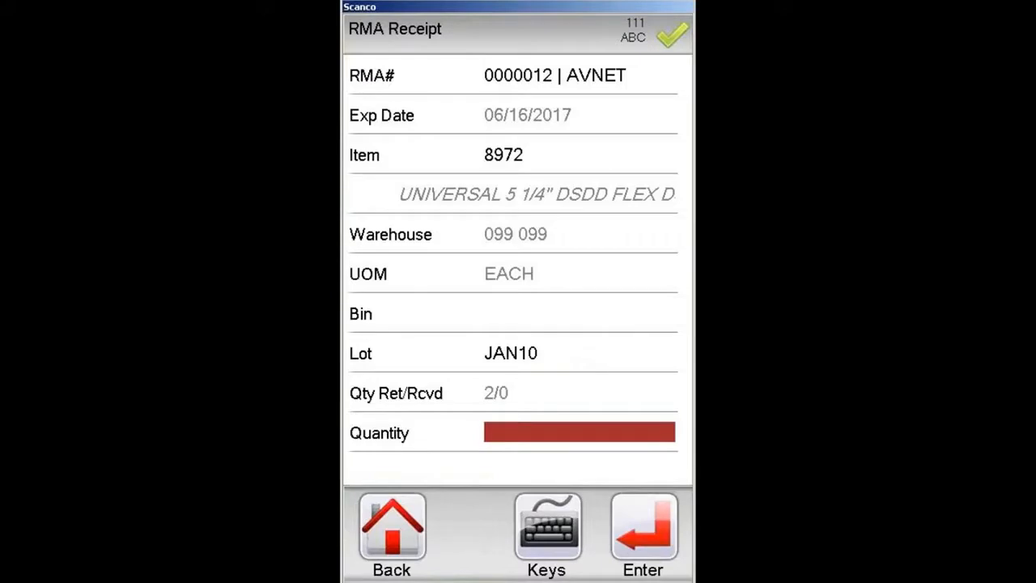
{"action": "type", "text": "1"}
{"action": "key", "text": "Return"}
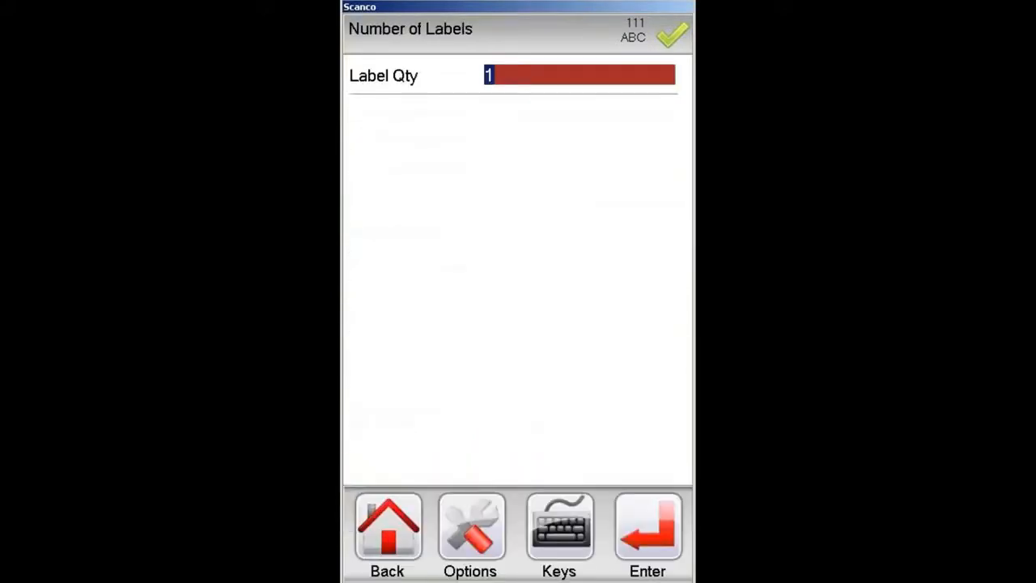
{"action": "key", "text": "Return"}
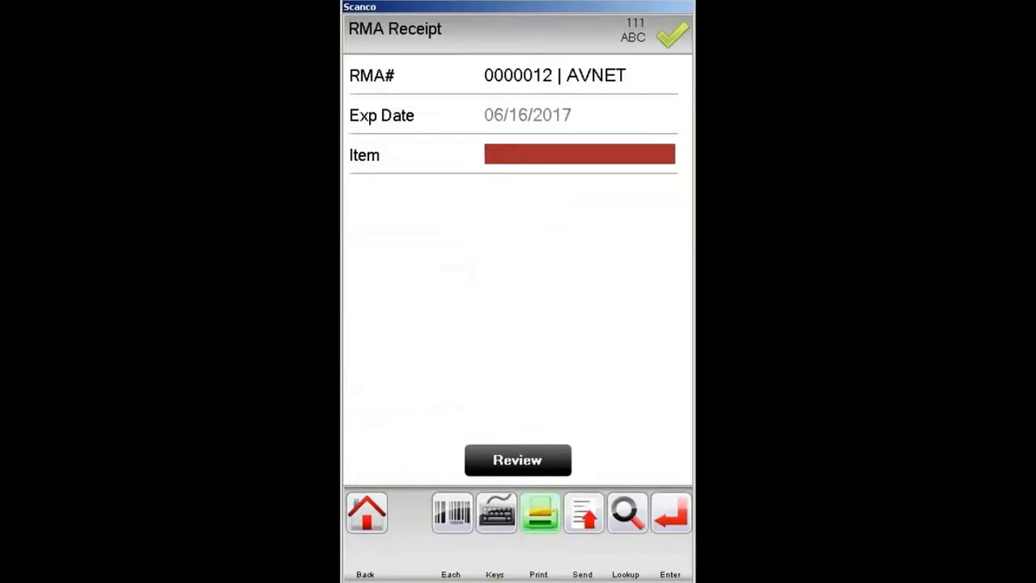
Step: Look up item 8972 again and receive a second unit from lot JAN10, quantity 1, with one label
{"action": "left_click", "coordinate": [631, 508]}
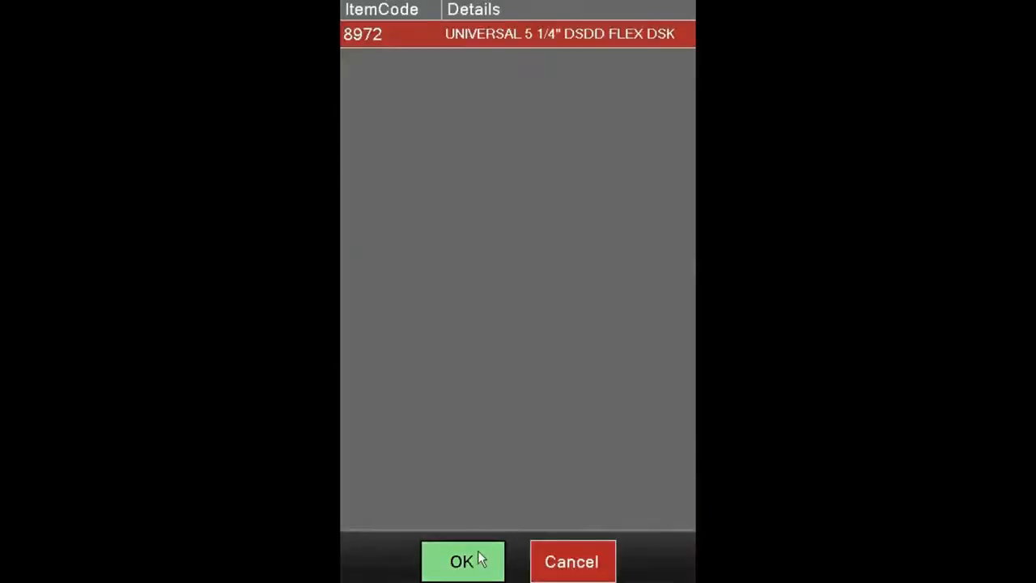
{"action": "left_click", "coordinate": [482, 562]}
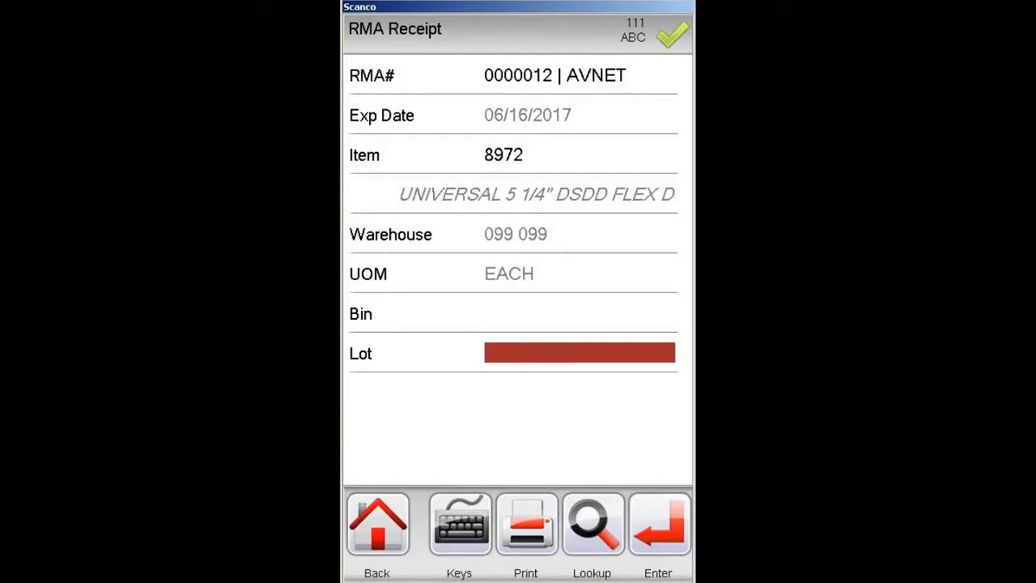
{"action": "type", "text": "JAN10"}
{"action": "key", "text": "Return"}
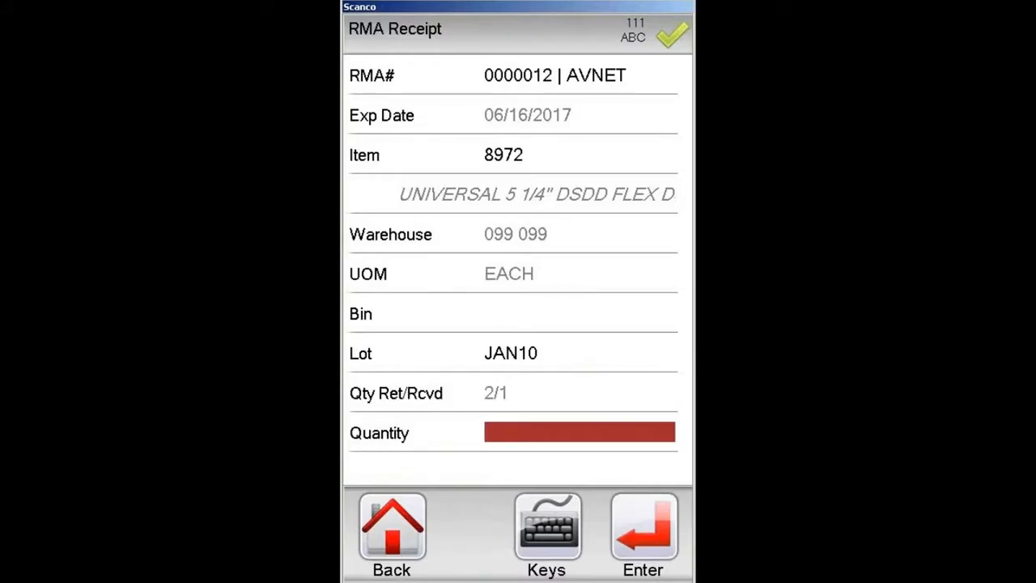
{"action": "type", "text": "1"}
{"action": "key", "text": "Return"}
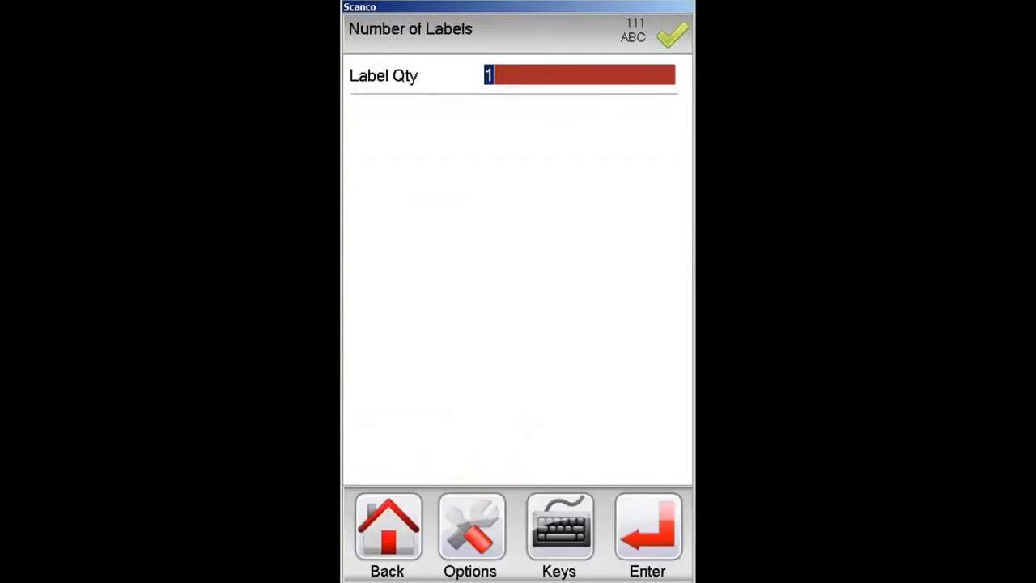
{"action": "key", "text": "Return"}
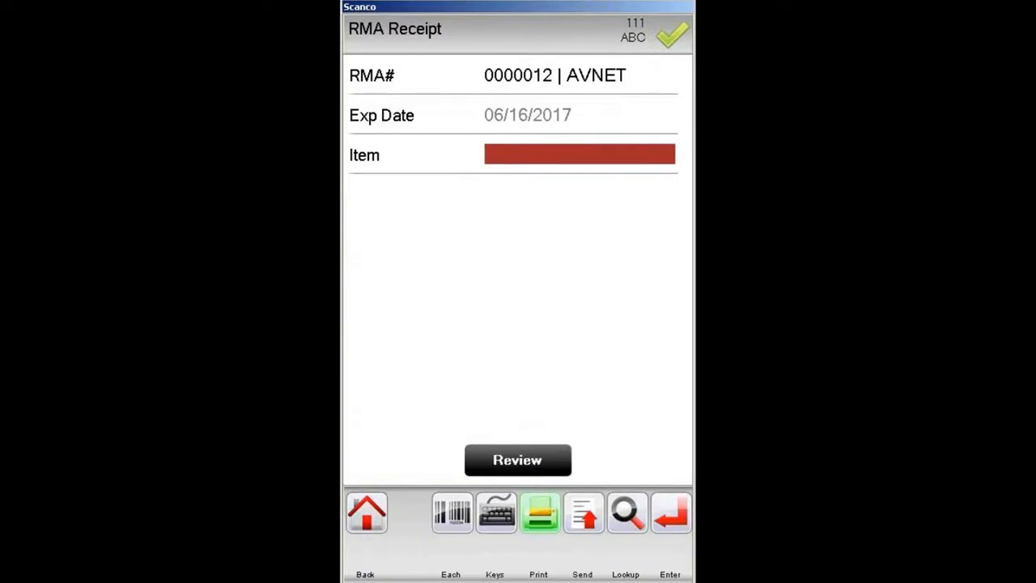
Step: Submit the returned items of the RMA receipt to the server
{"action": "left_click", "coordinate": [584, 518]}
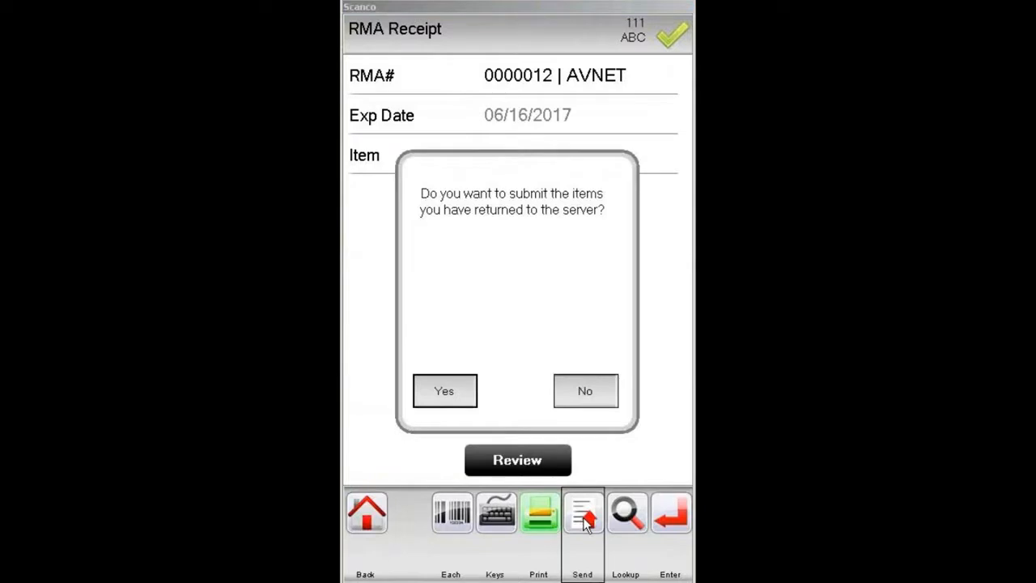
{"action": "left_click", "coordinate": [449, 390]}
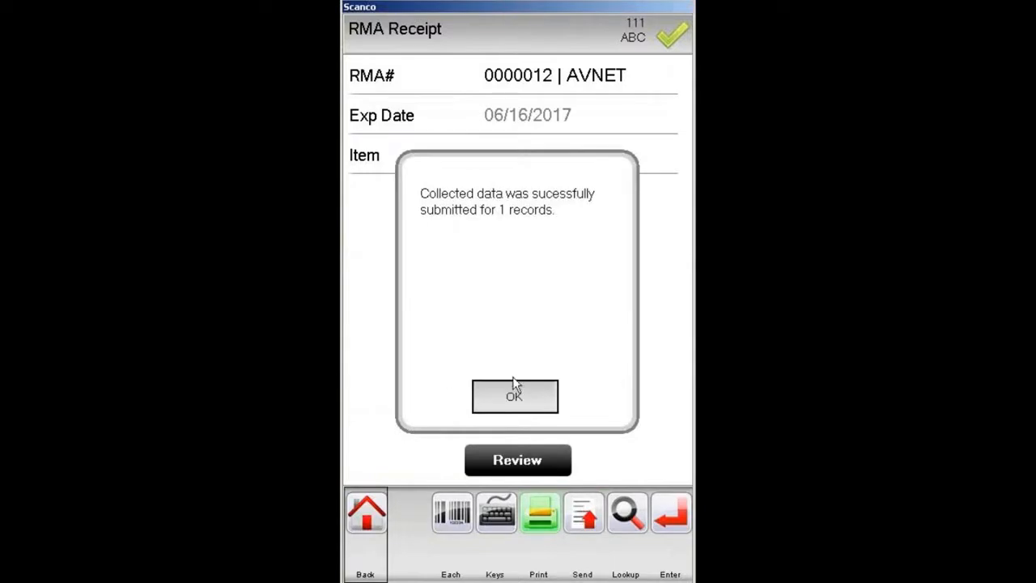
{"action": "left_click", "coordinate": [518, 397]}
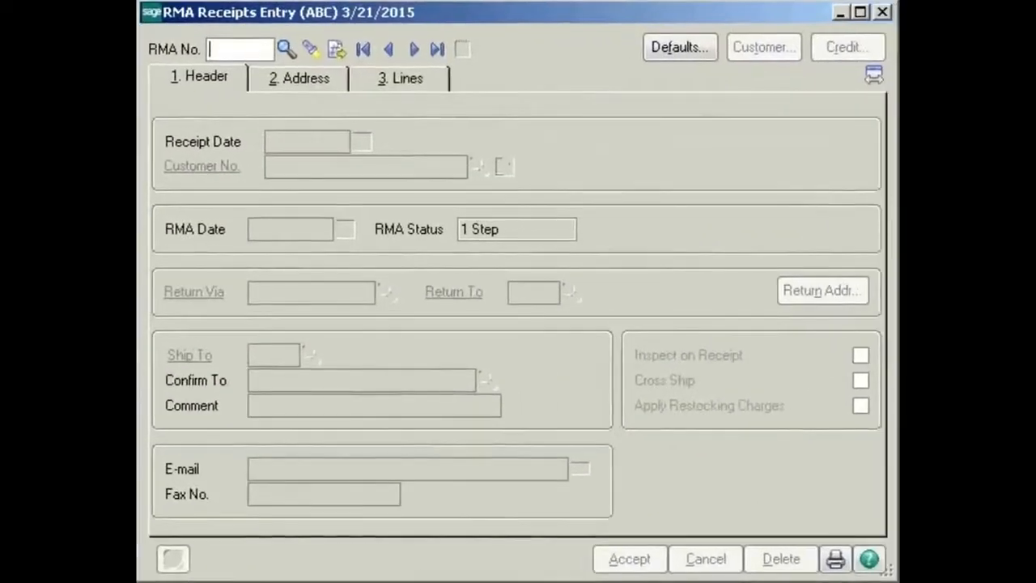
Step: Switch to Sage's RMA Receipts Entry, load RMA 0000012 from the RMA list, and display its receipt lines
{"action": "left_click", "coordinate": [286, 50]}
{"action": "left_click", "coordinate": [212, 190]}
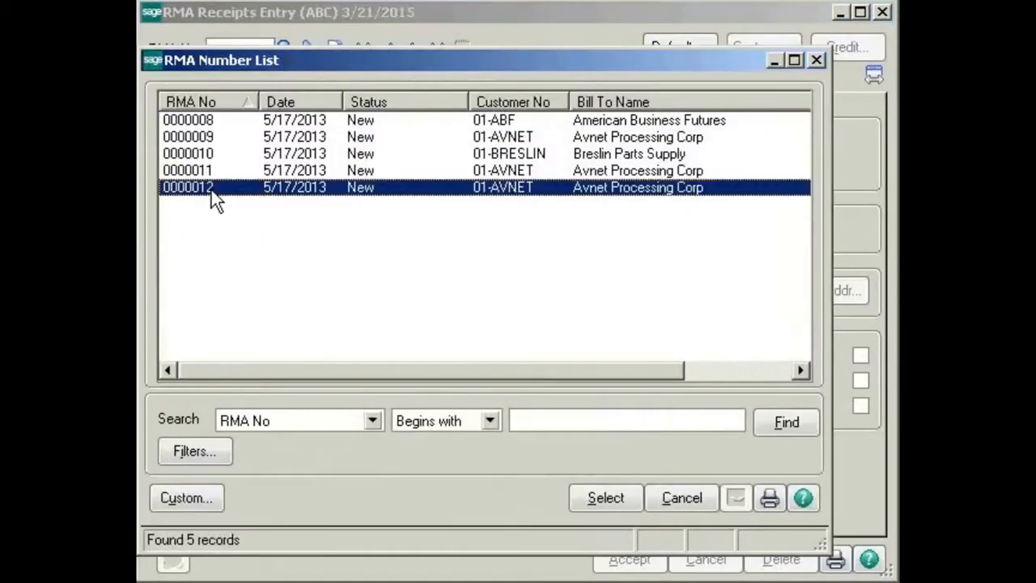
{"action": "left_click", "coordinate": [608, 497]}
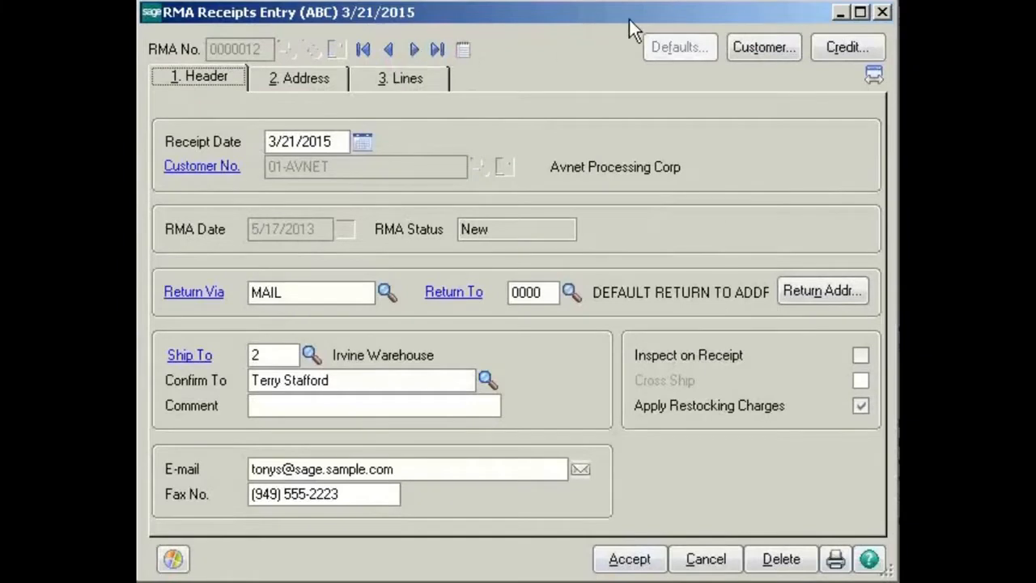
{"action": "left_click", "coordinate": [414, 75]}
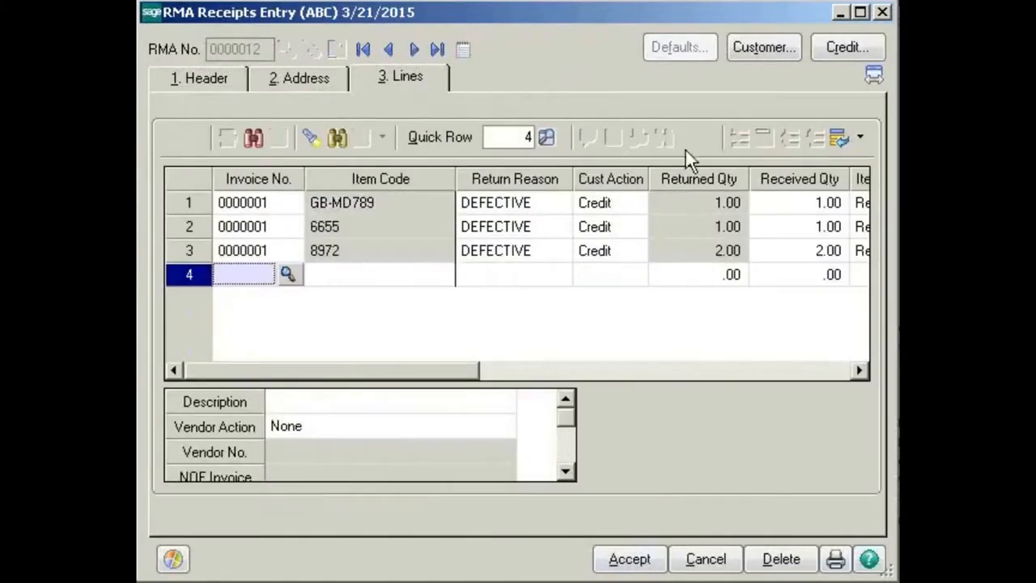
Step: Check the received quantities of GB-MD789, 6655 and 8972, and accept the RMA receipt
{"action": "left_click", "coordinate": [837, 204]}
{"action": "left_click", "coordinate": [842, 228]}
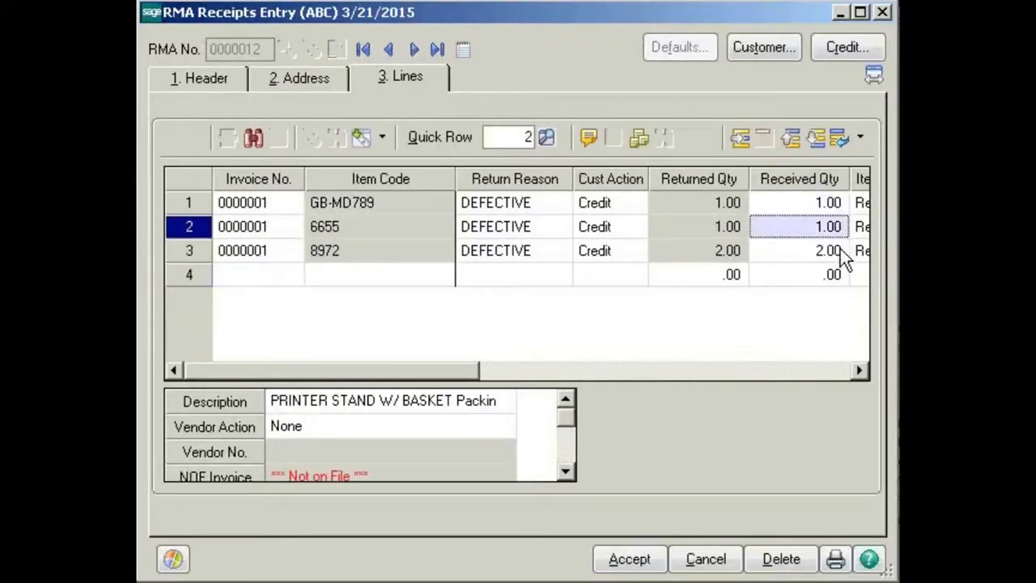
{"action": "left_click", "coordinate": [841, 250]}
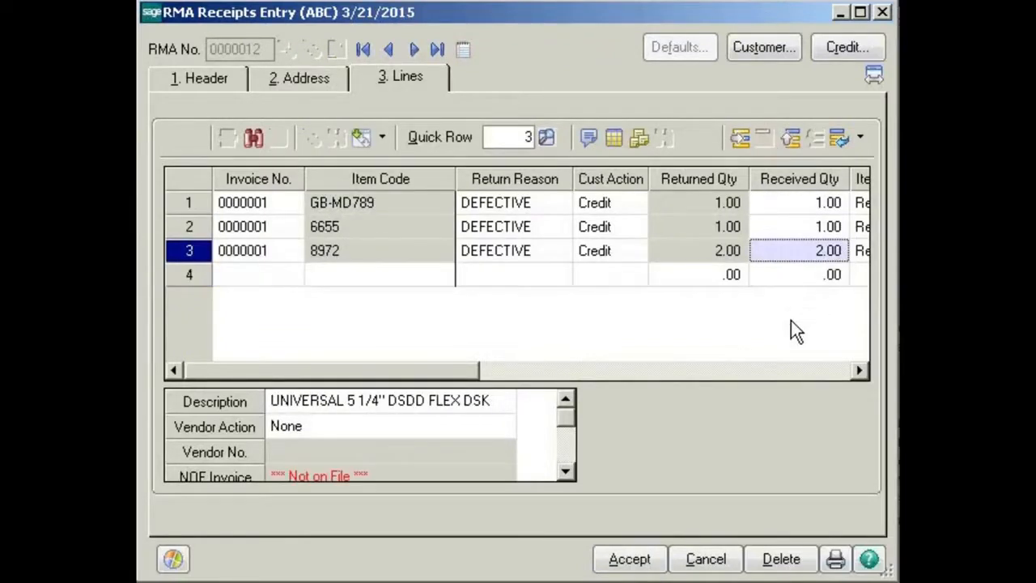
{"action": "left_click", "coordinate": [642, 566]}
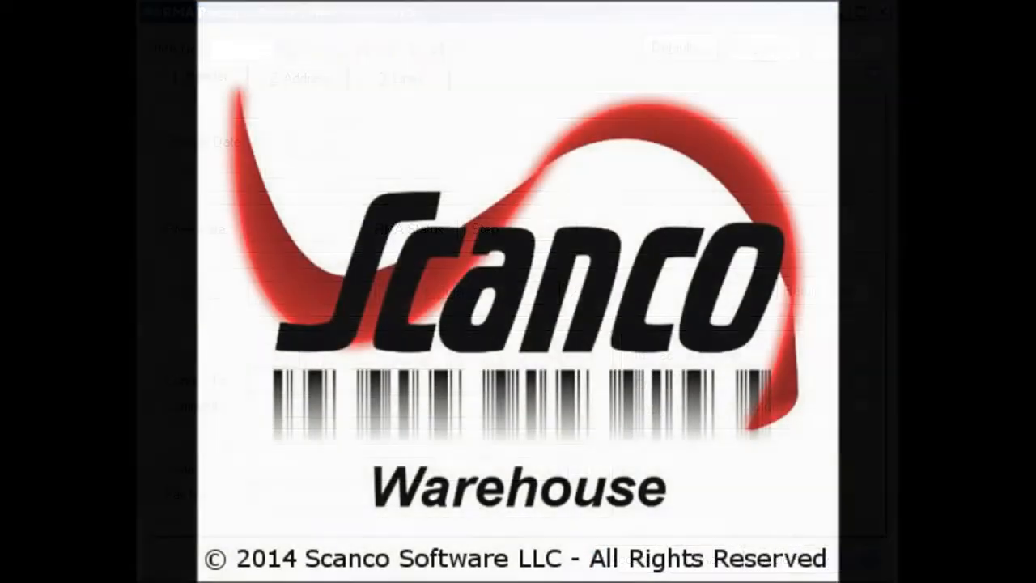